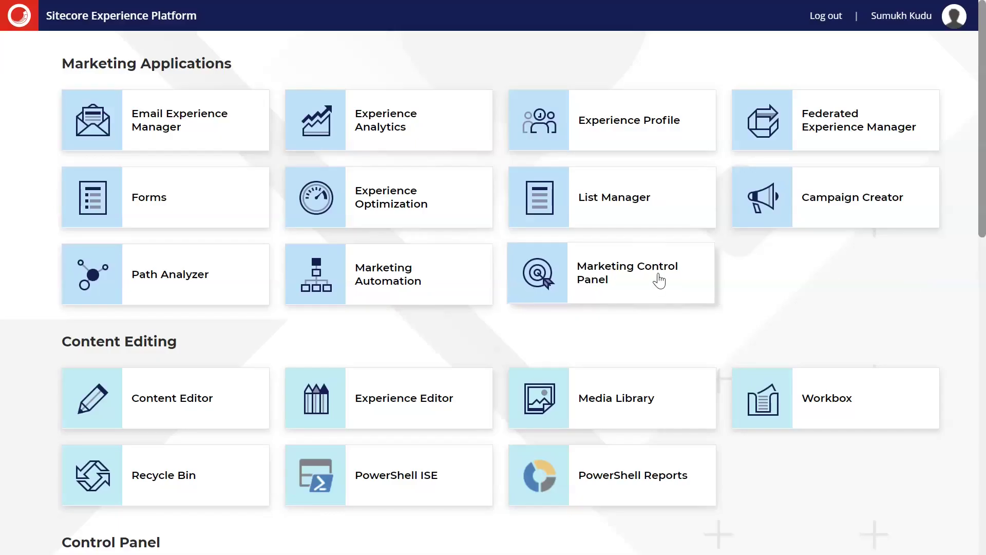
pyautogui.scroll(-3, 655, 280)
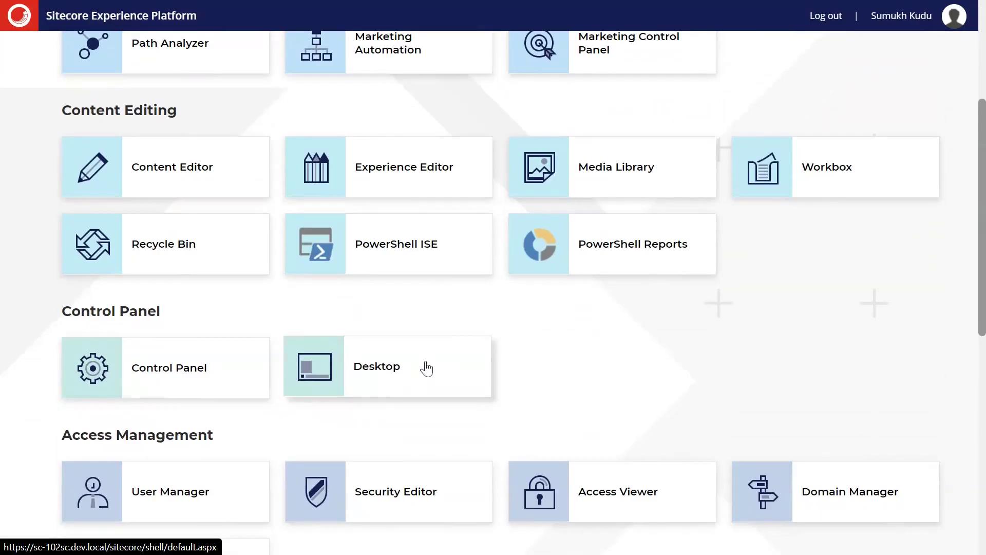
# Launch the Package Designer from the Desktop's Development Tools menu
pyautogui.click(427, 363)
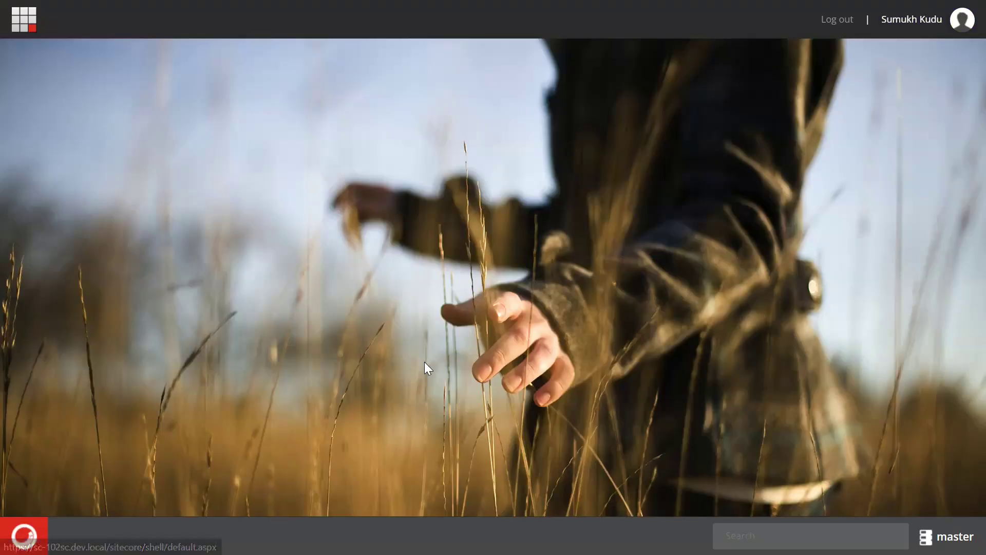
pyautogui.click(29, 537)
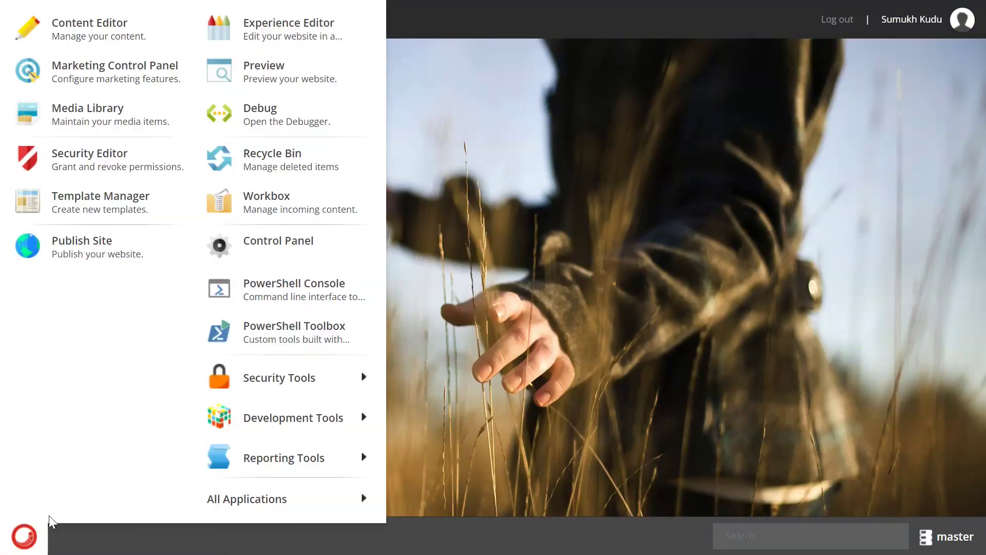
pyautogui.moveTo(293, 417)
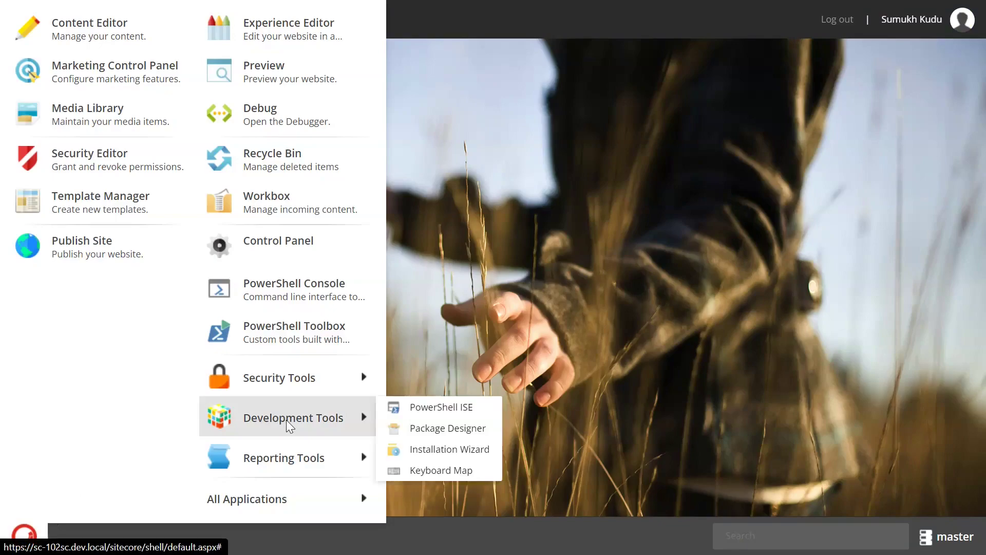
pyautogui.click(436, 429)
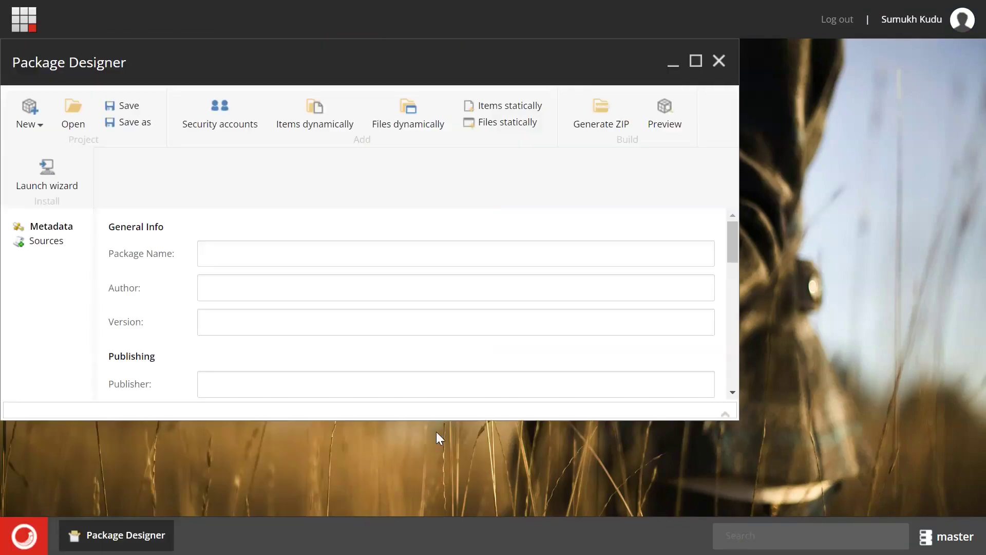
# Maximize Package Designer and enter name Test Package Demo, author and version 1.0
pyautogui.click(696, 60)
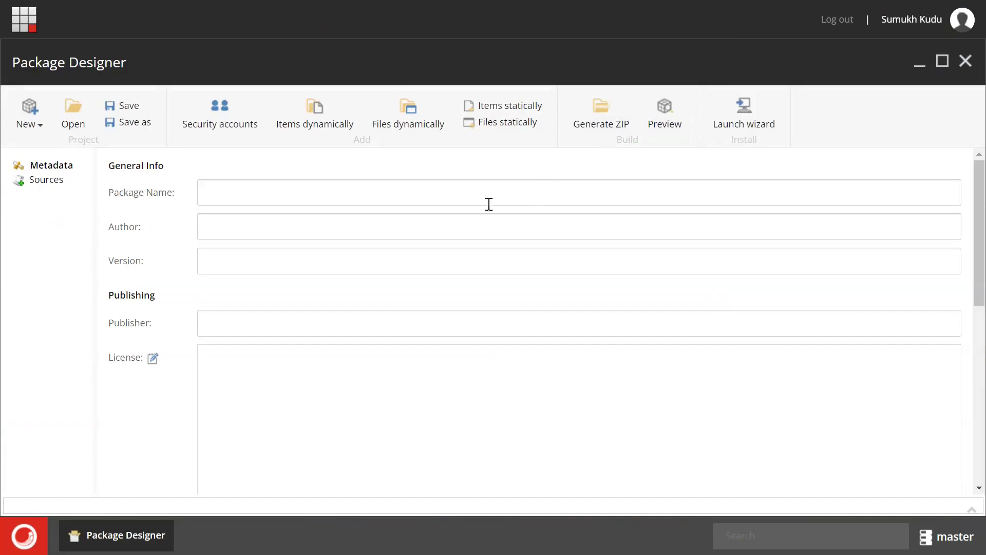
pyautogui.click(429, 194)
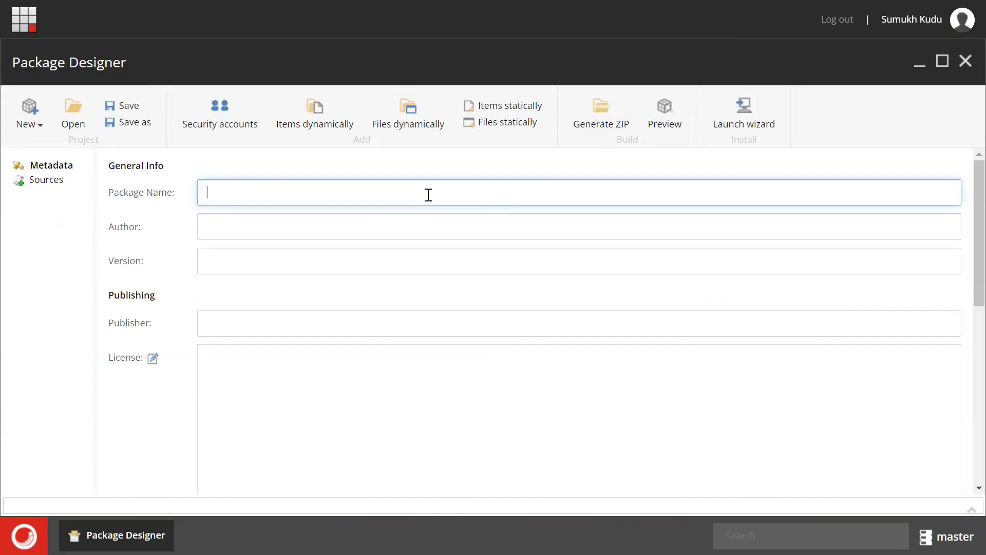
pyautogui.write('T')
pyautogui.write('est Pa')
pyautogui.write('cka')
pyautogui.press('BackSpace')
pyautogui.press('BackSpace')
pyautogui.press('BackSpace')
pyautogui.write('Pa')
pyautogui.write('ckage')
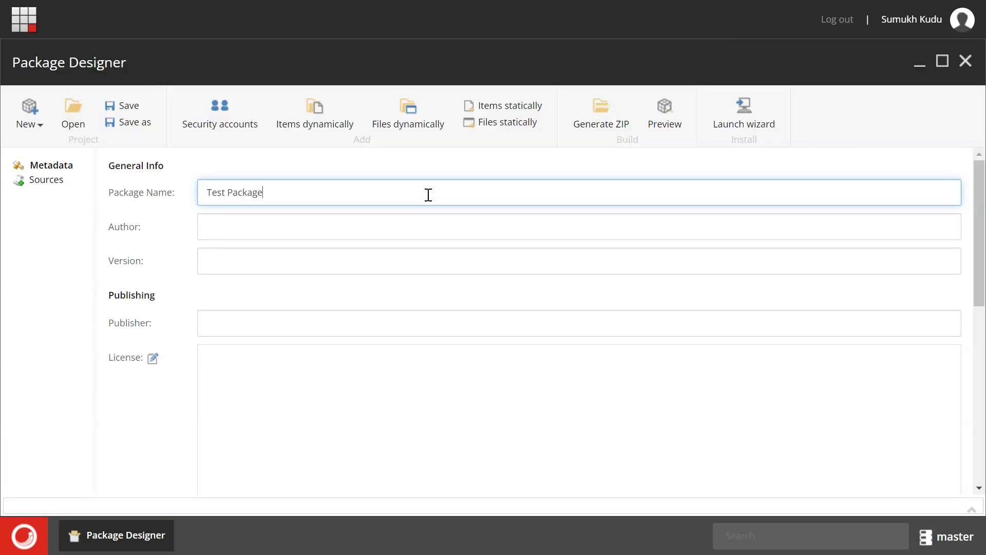
pyautogui.write(' Demo')
pyautogui.click(421, 226)
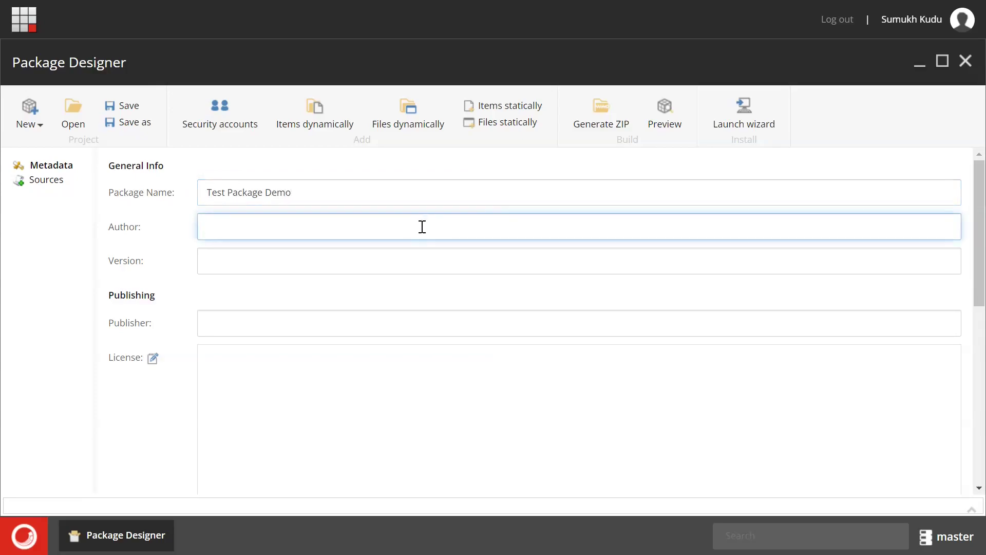
pyautogui.write('Sumukh ')
pyautogui.write('Kudu')
pyautogui.click(409, 260)
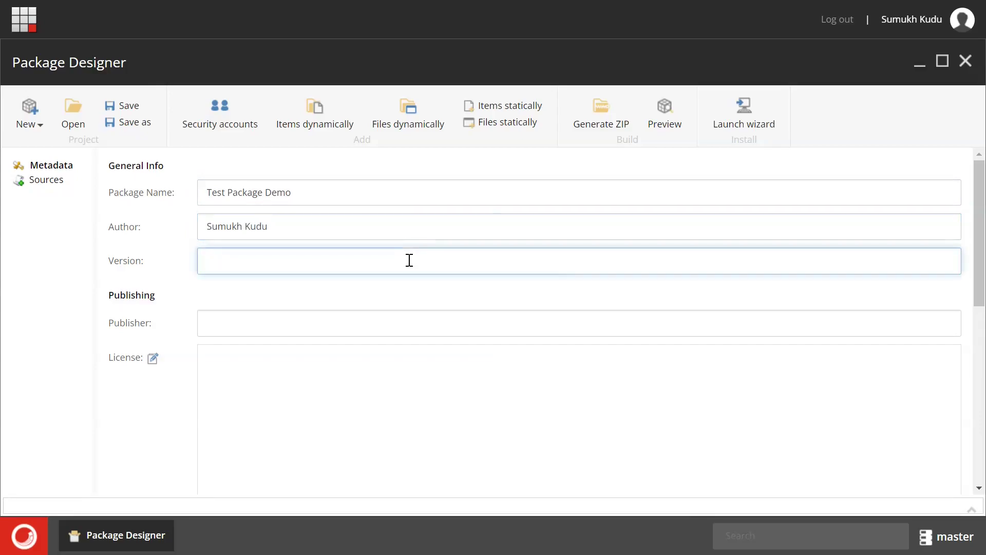
pyautogui.write('1.0')
pyautogui.click(346, 171)
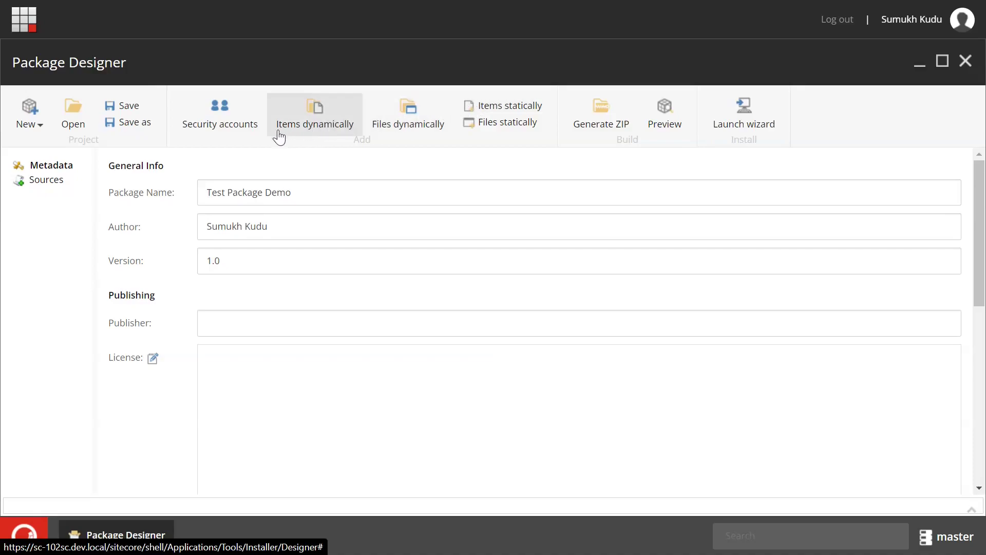
pyautogui.click(322, 120)
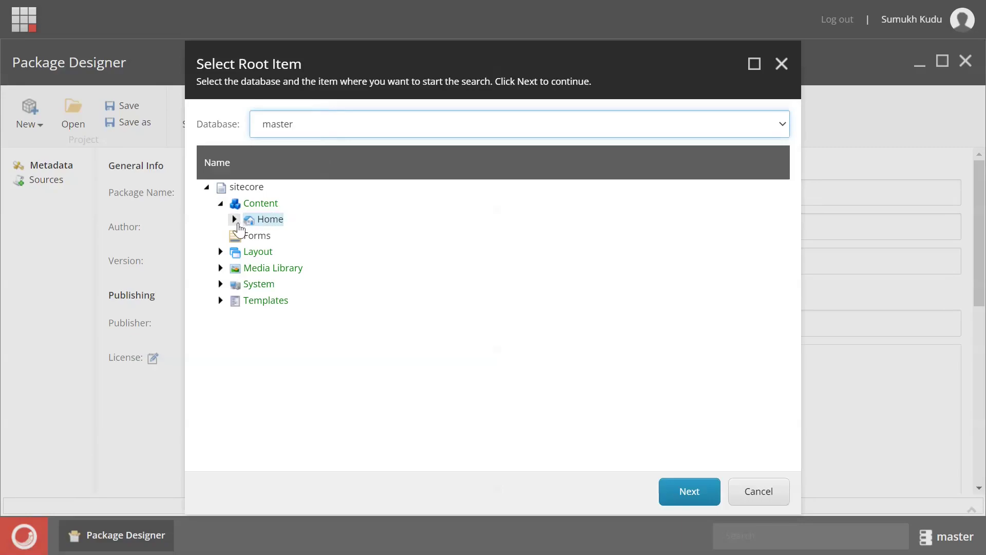
pyautogui.click(235, 221)
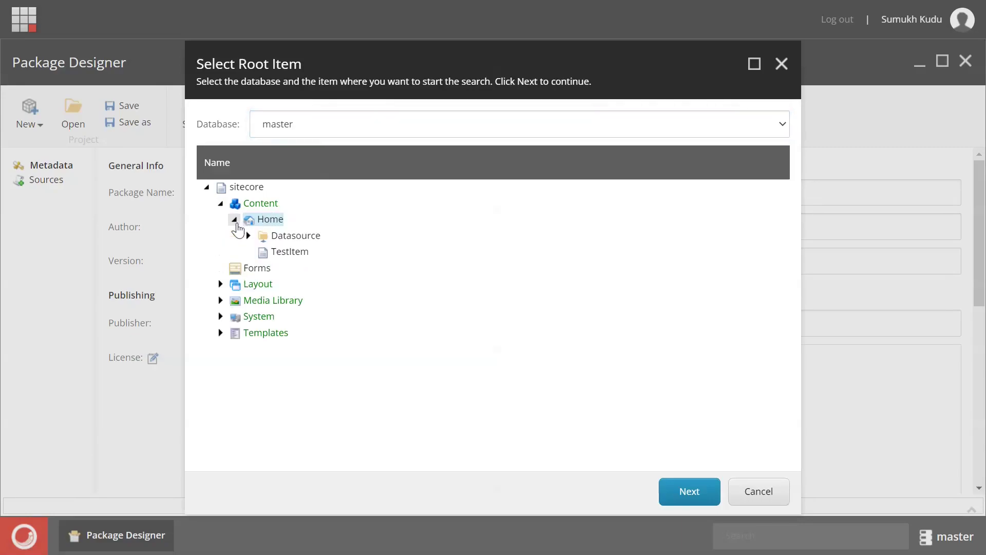
pyautogui.click(276, 251)
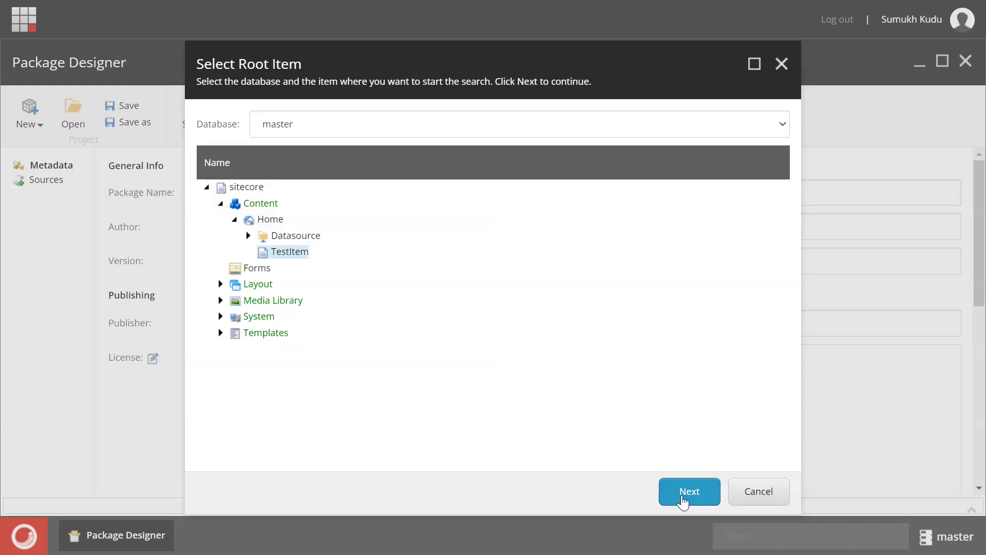
pyautogui.click(682, 498)
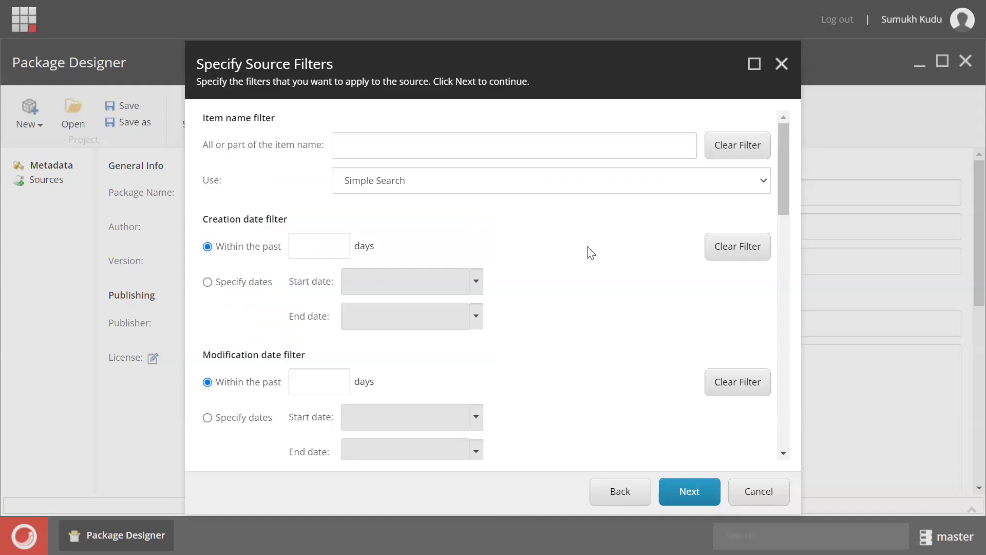
pyautogui.scroll(-5, 560, 256)
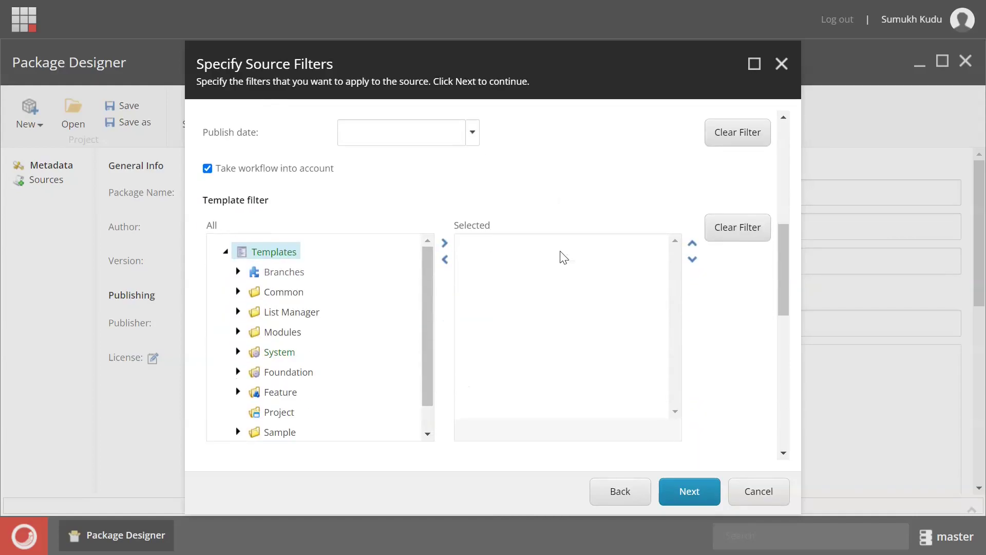
pyautogui.scroll(-5, 560, 256)
pyautogui.scroll(-2, 560, 257)
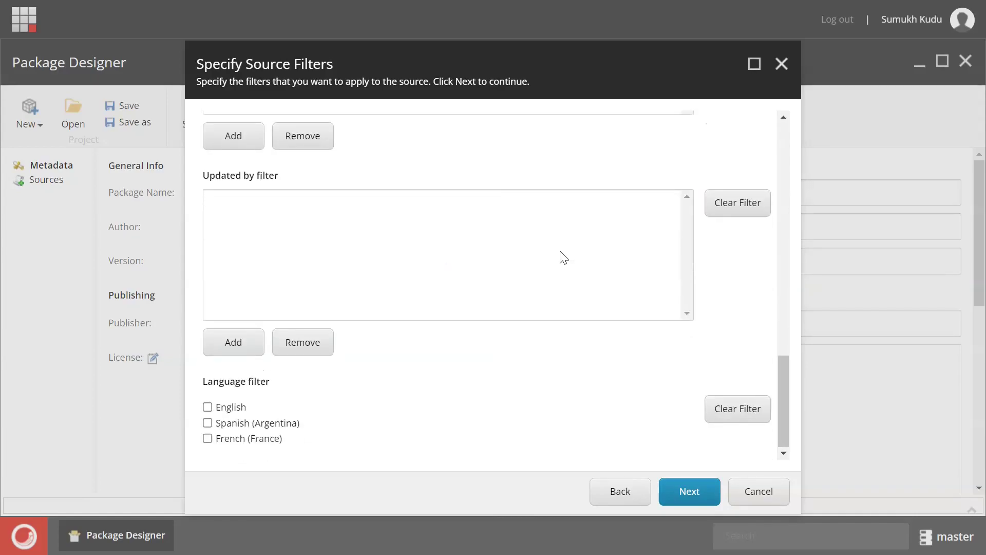
pyautogui.scroll(5, 560, 257)
pyautogui.scroll(7, 560, 256)
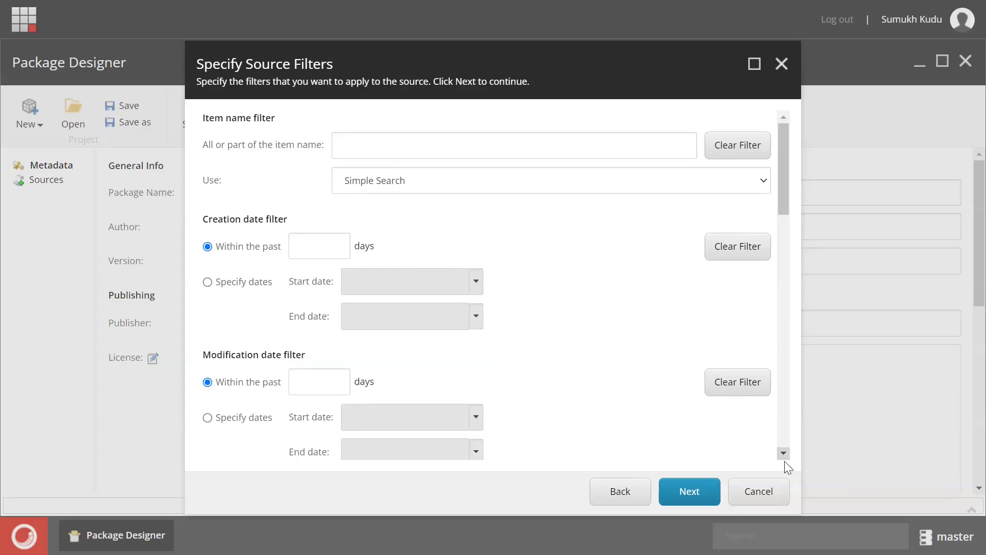
pyautogui.click(763, 492)
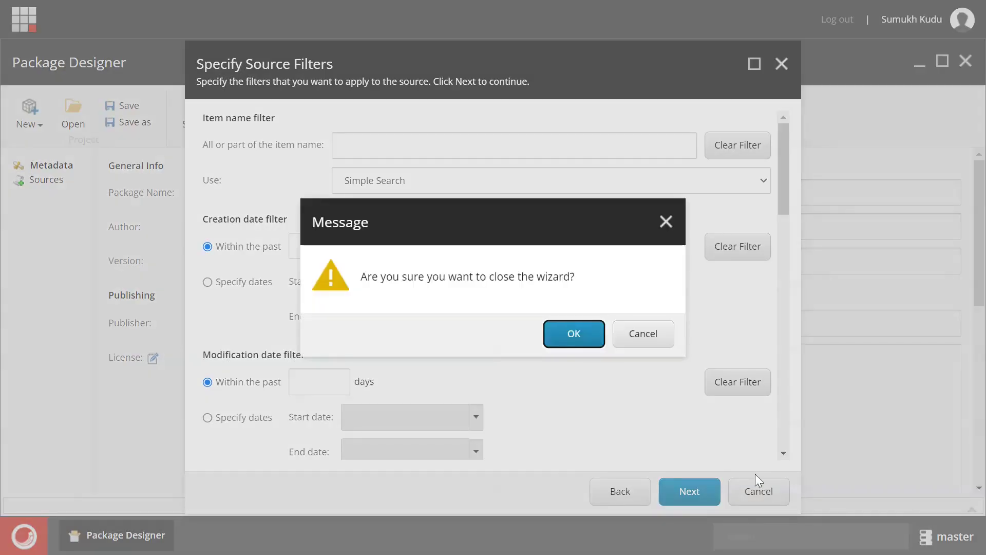
pyautogui.click(570, 345)
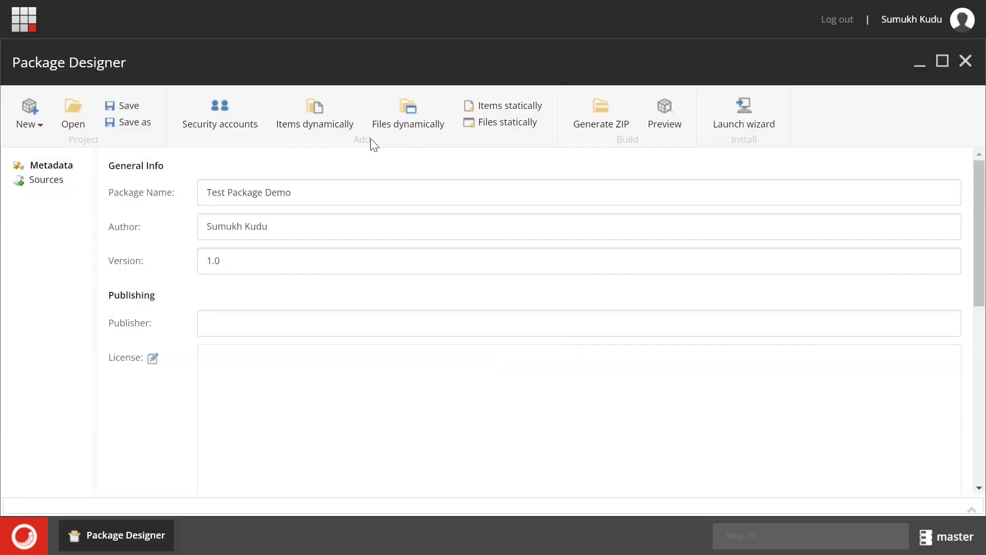
# Add Home/TestItem from the master content tree as a static item for the package
pyautogui.click(495, 110)
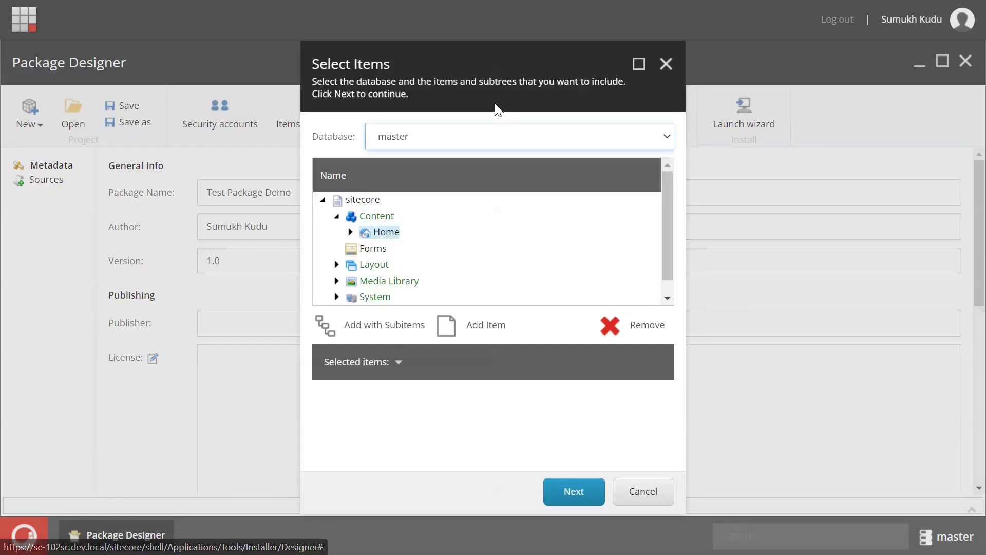
pyautogui.click(351, 233)
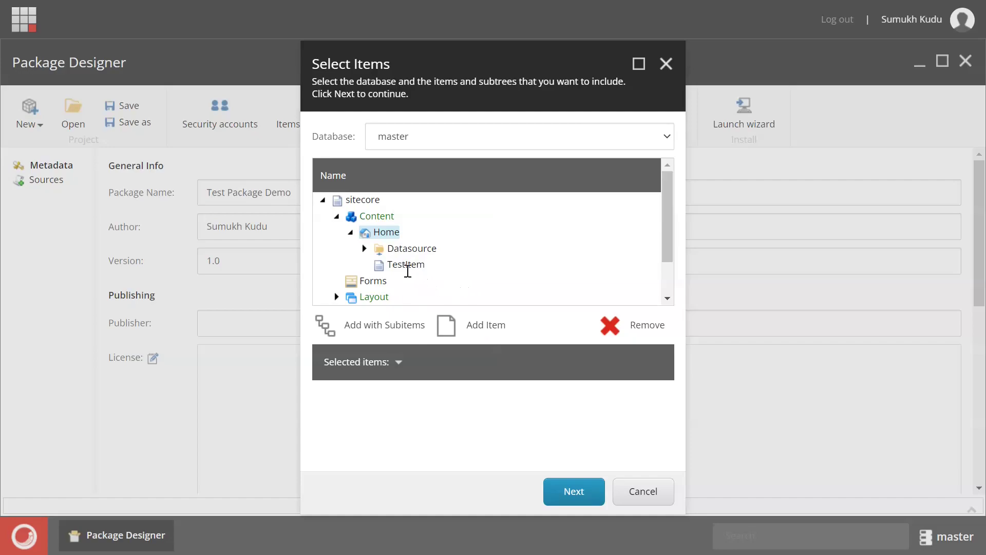
pyautogui.click(404, 265)
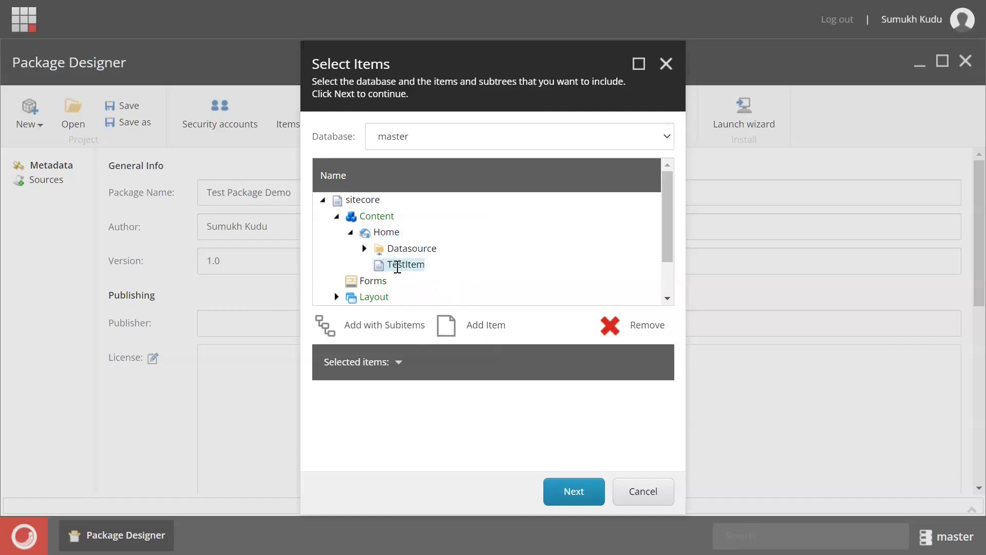
pyautogui.click(483, 327)
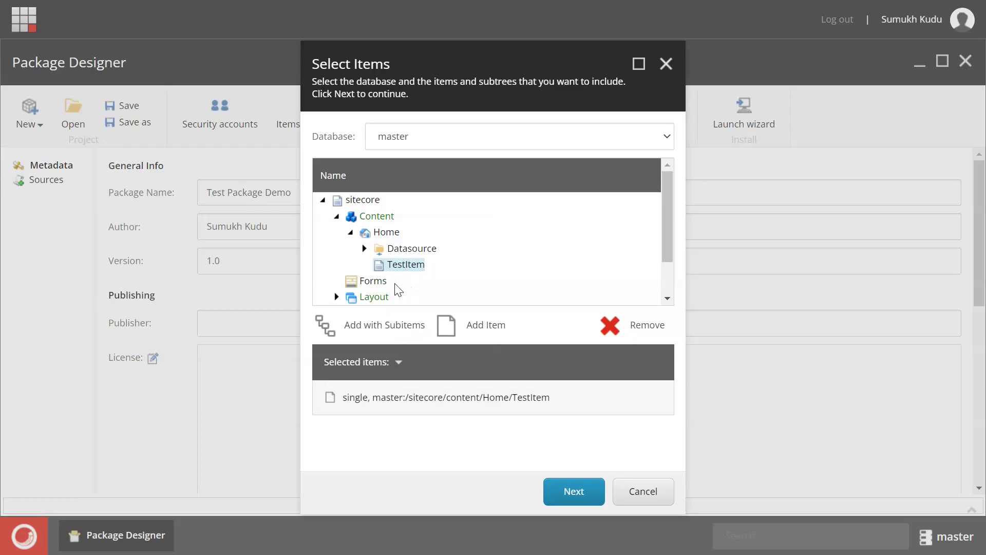
pyautogui.click(387, 233)
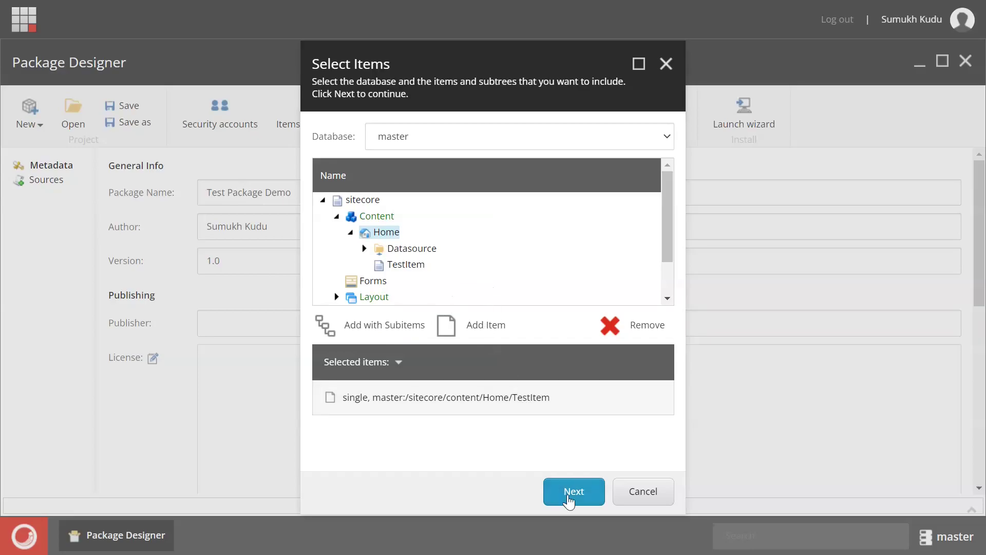
# Name the static item source Test Package Demo and confirm its creation
pyautogui.click(570, 501)
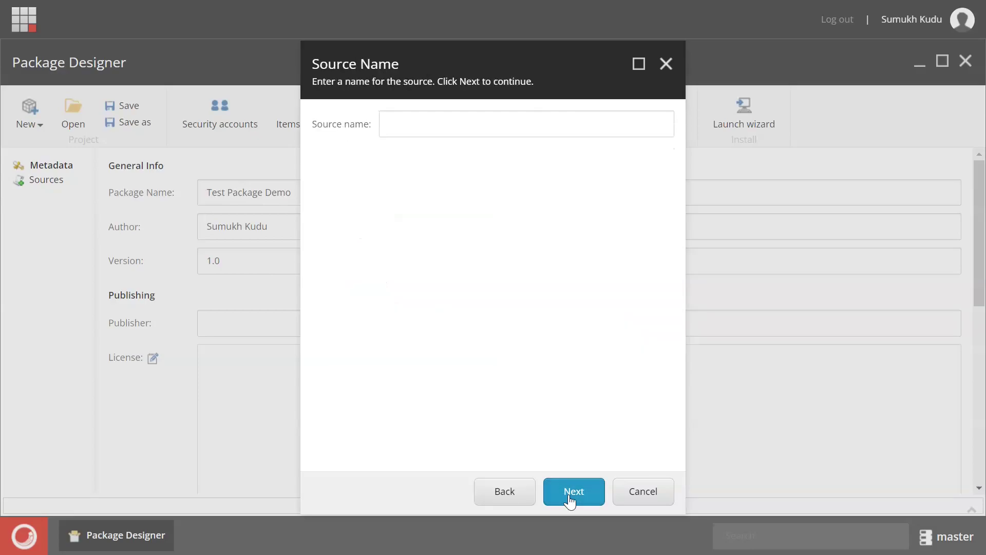
pyautogui.click(530, 124)
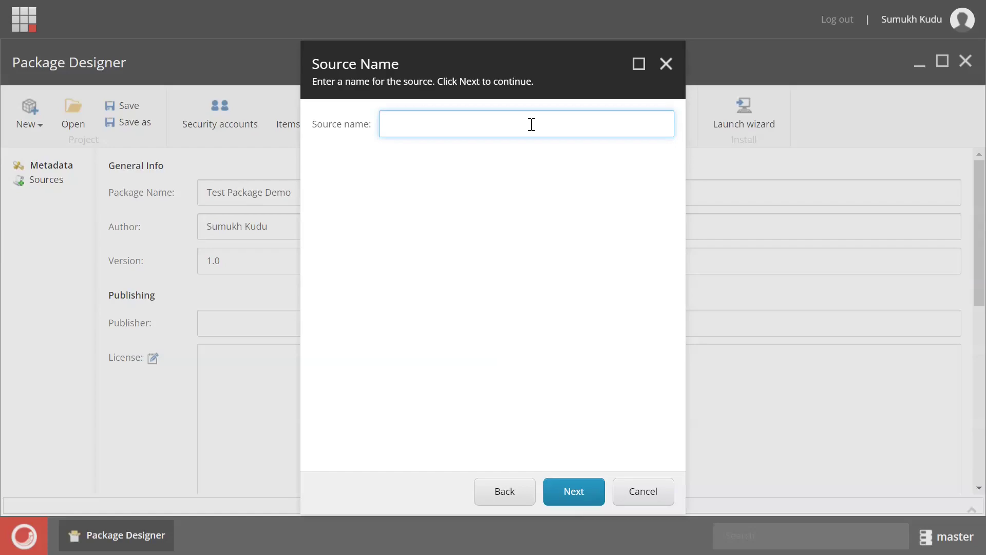
pyautogui.write('T')
pyautogui.write('est')
pyautogui.write(' Package ')
pyautogui.write('Demo')
pyautogui.click(589, 487)
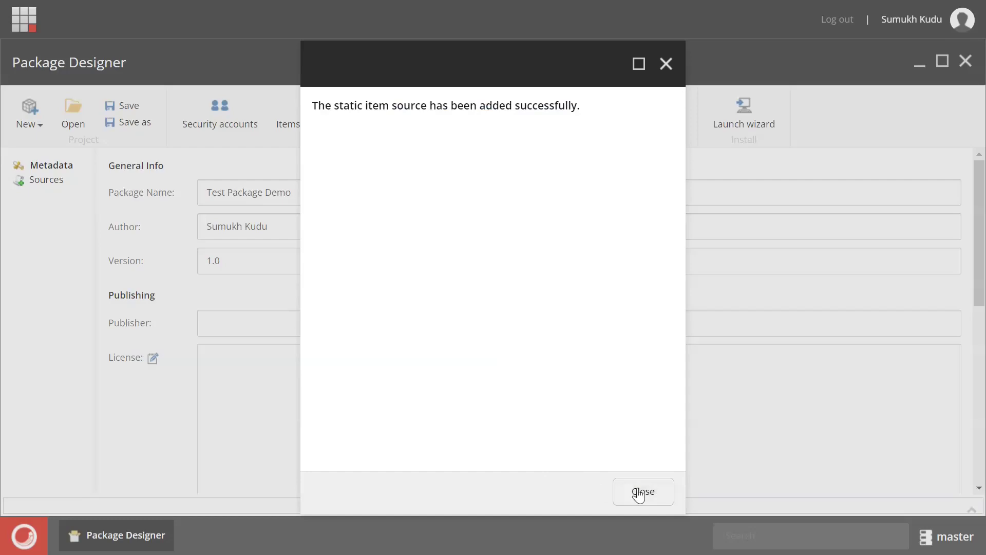
pyautogui.click(642, 491)
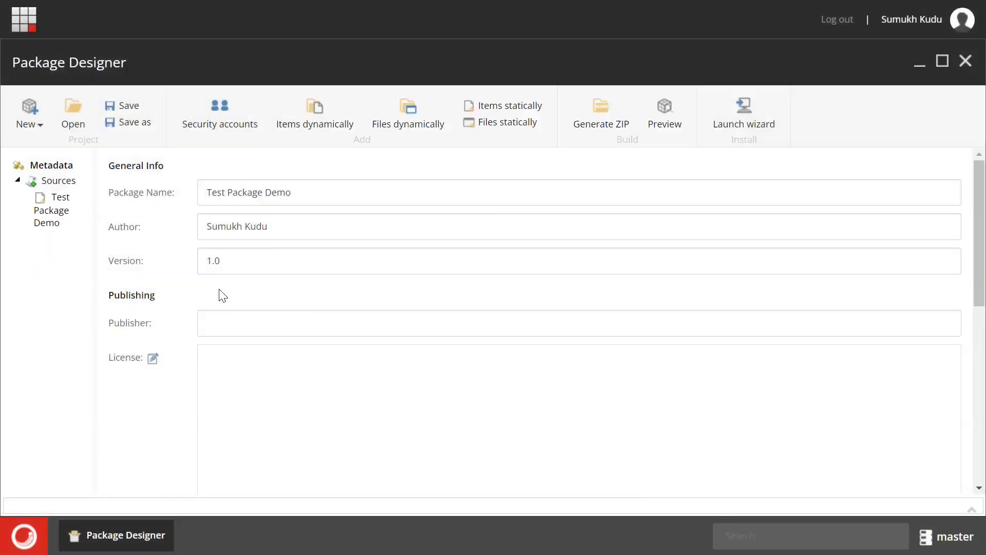
# Generate the package as Test Package Demo-1.0.zip and download it
pyautogui.click(608, 129)
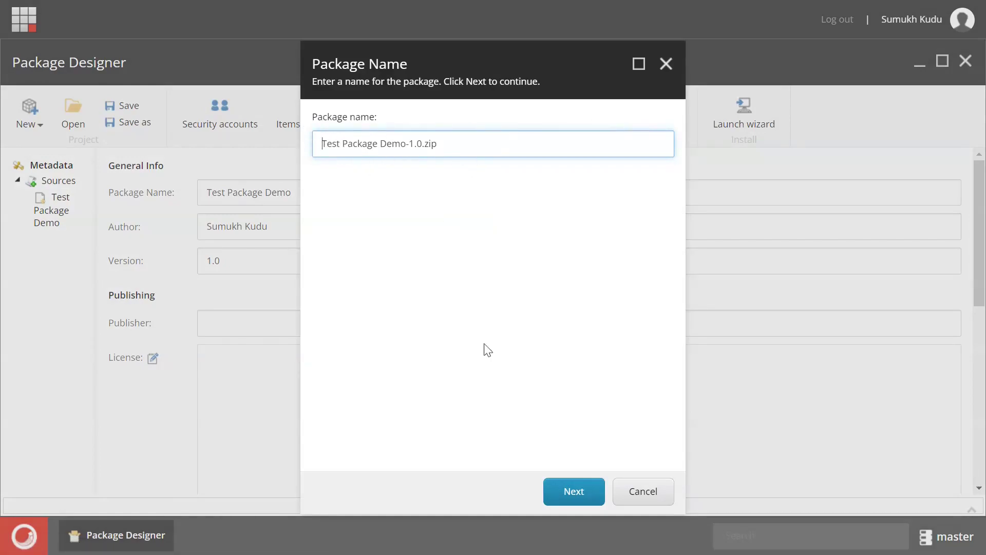
pyautogui.click(574, 491)
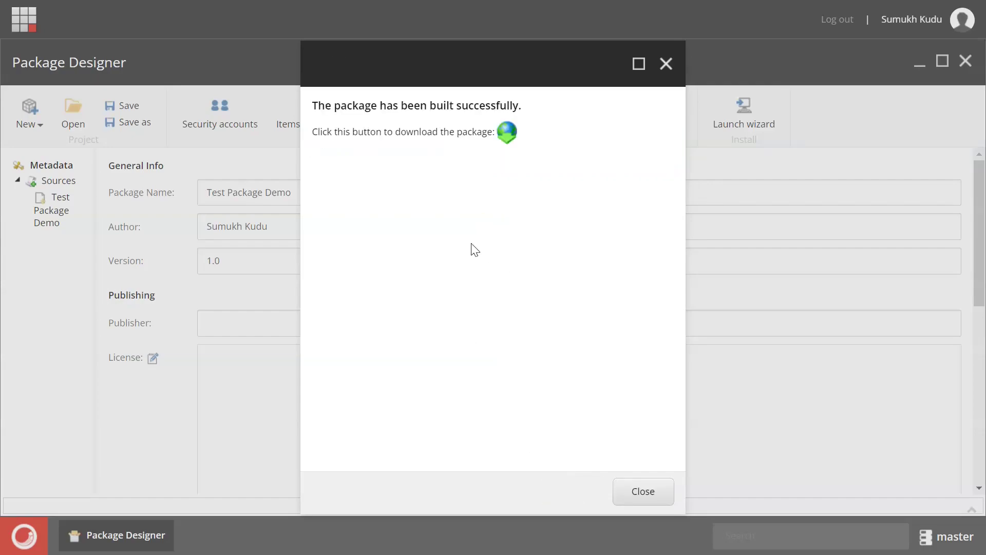
pyautogui.click(507, 133)
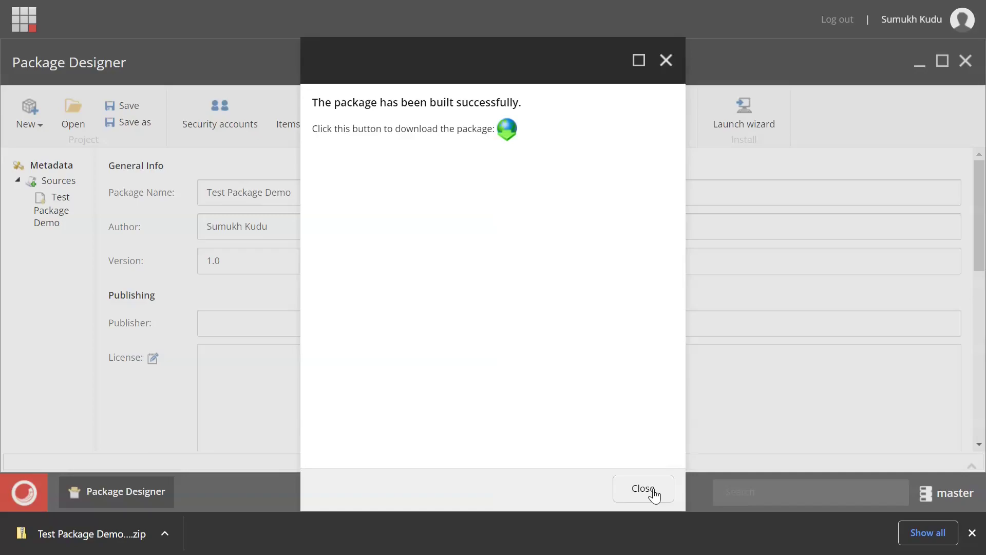
pyautogui.click(642, 488)
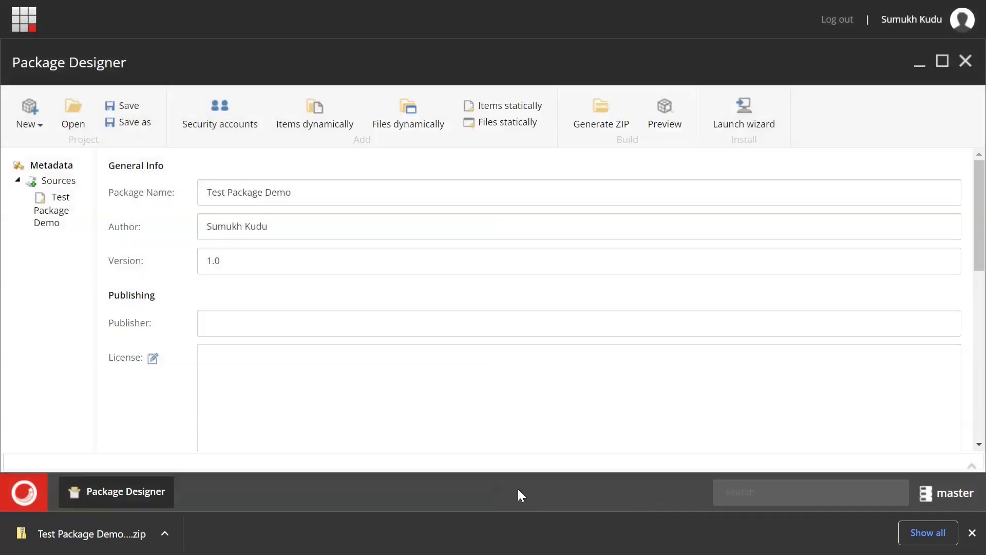
# Close Package Designer and launch the Installation Wizard from Development Tools
pyautogui.click(965, 62)
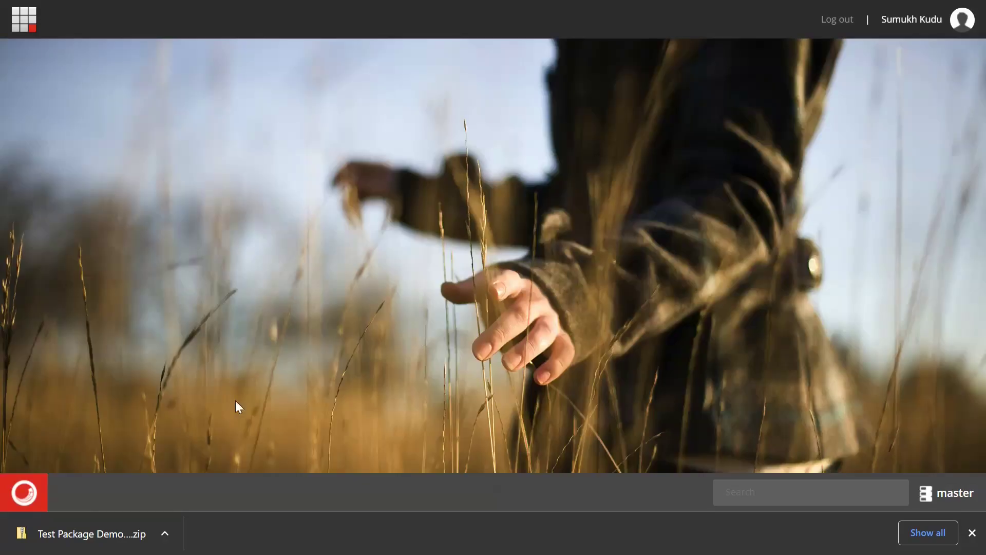
pyautogui.click(31, 498)
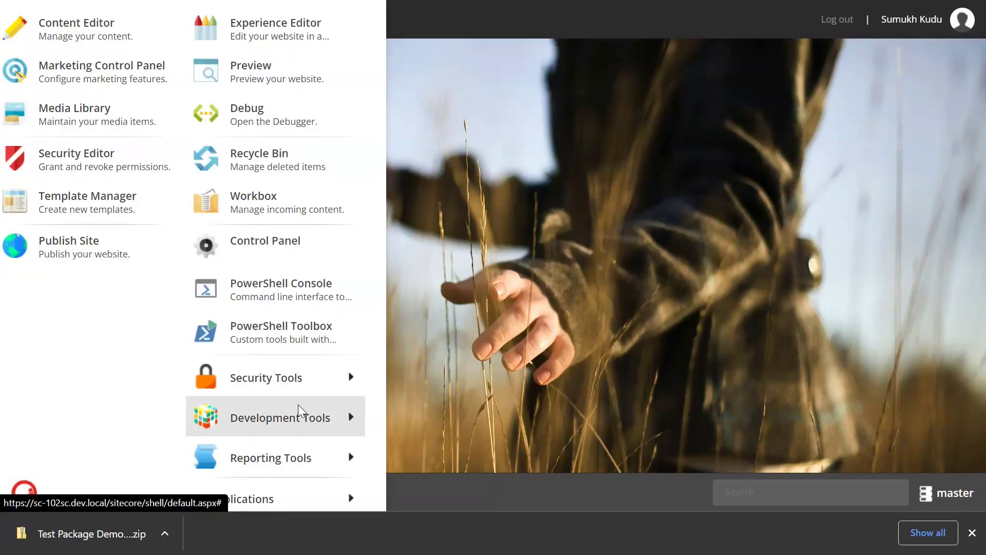
pyautogui.moveTo(280, 418)
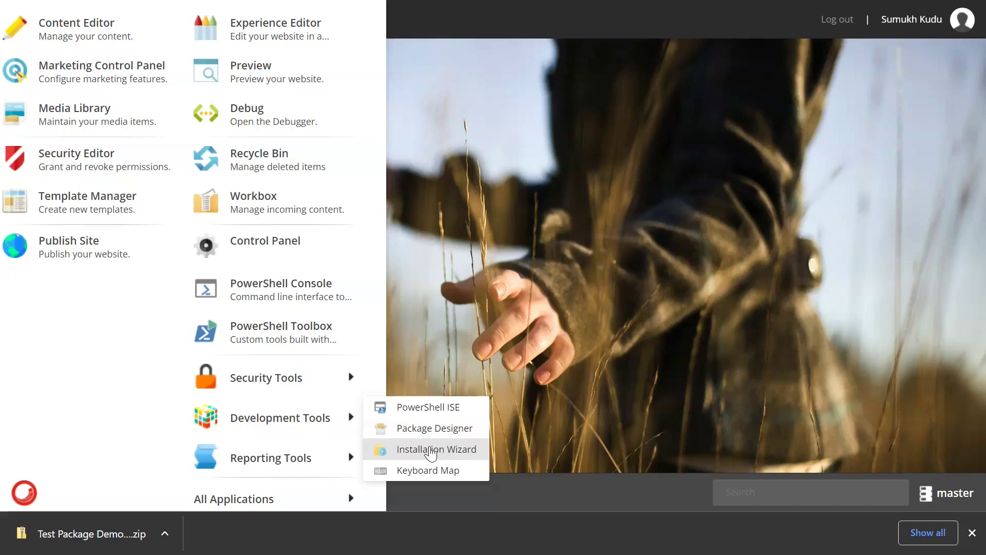
pyautogui.click(430, 453)
pyautogui.click(972, 533)
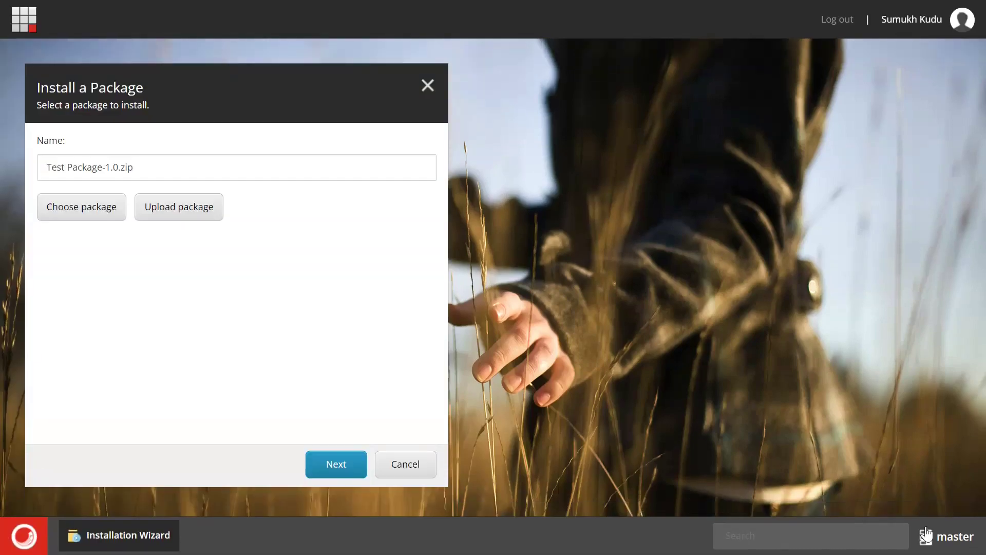
# Upload Test Package Demo-1.0.zip with Overwrite existing files enabled
pyautogui.click(173, 214)
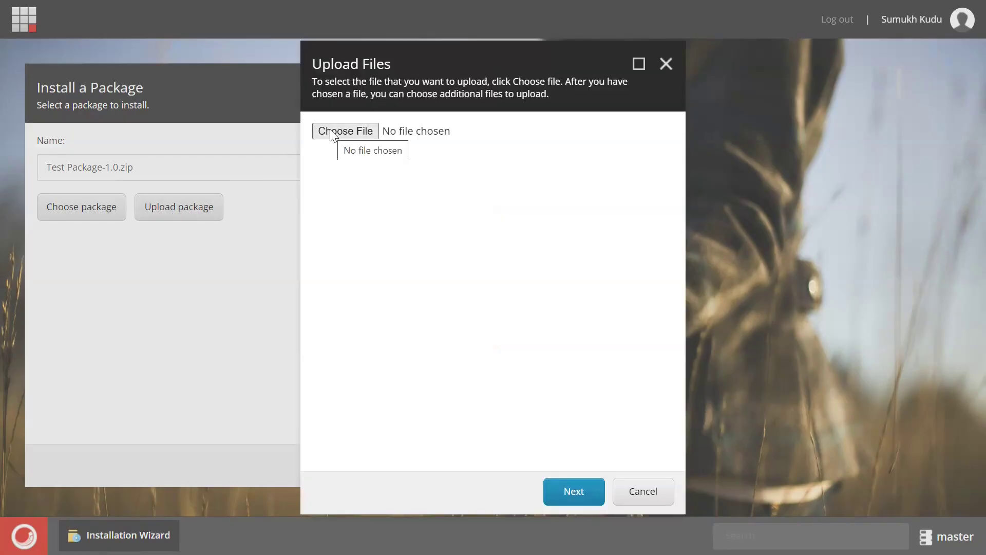
pyautogui.click(339, 131)
pyautogui.click(574, 493)
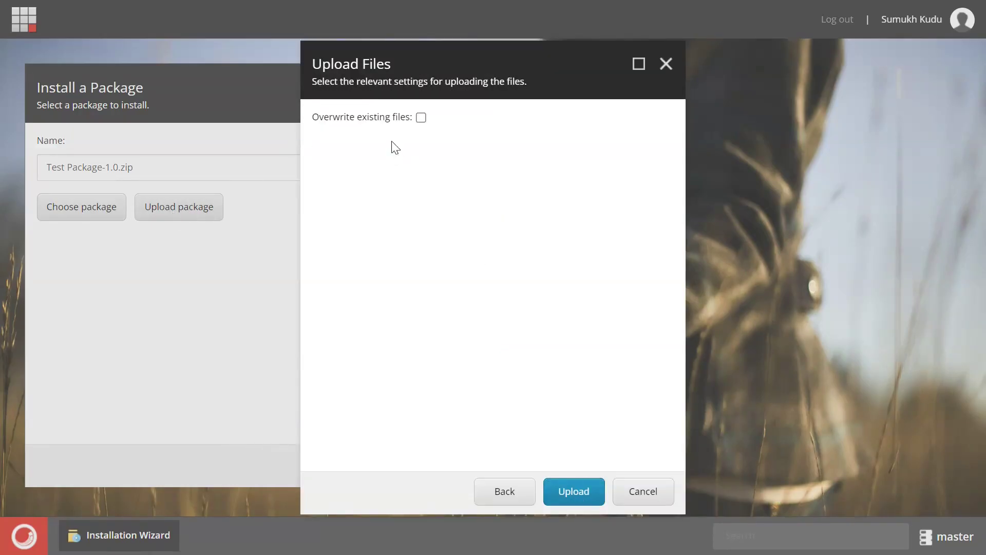
pyautogui.click(420, 118)
pyautogui.click(578, 497)
pyautogui.click(637, 495)
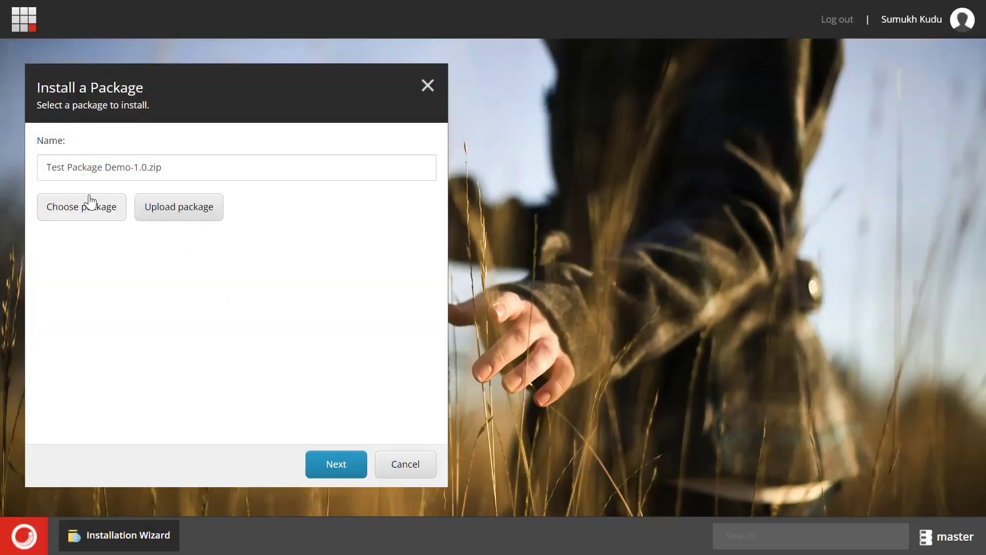
# Review the Test Package Demo 1.0 details and begin installing it
pyautogui.click(336, 464)
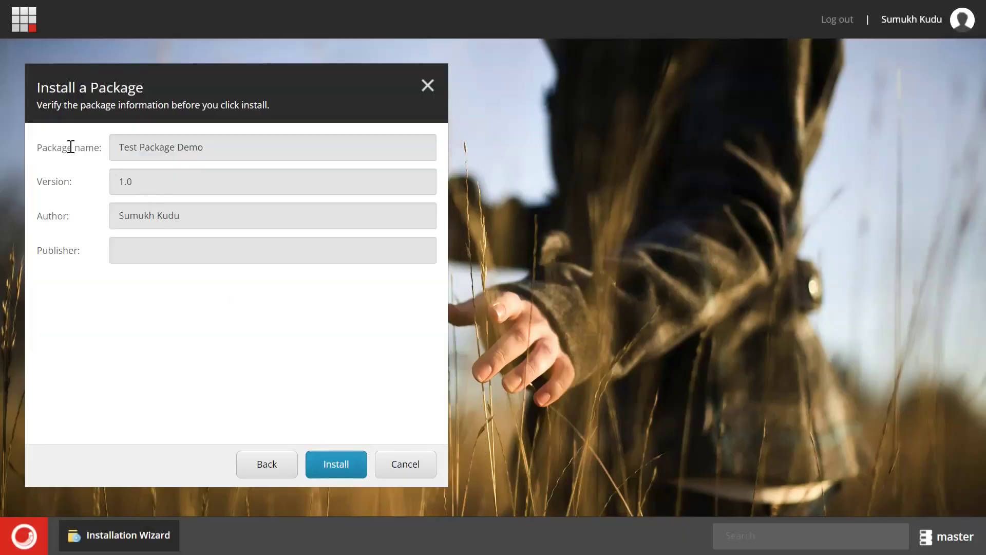
pyautogui.click(339, 469)
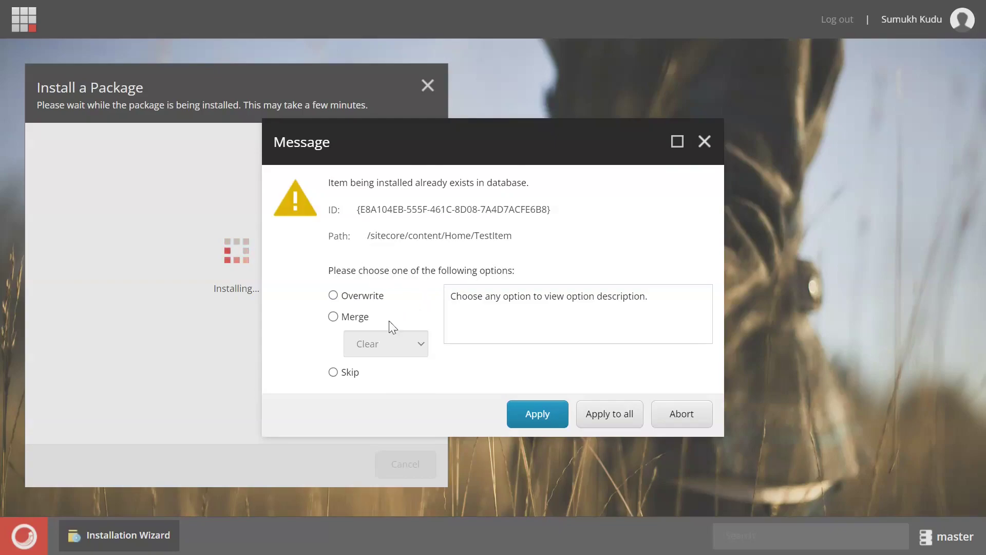
# Resolve the TestItem conflict with Skip and let installation continue
pyautogui.click(334, 374)
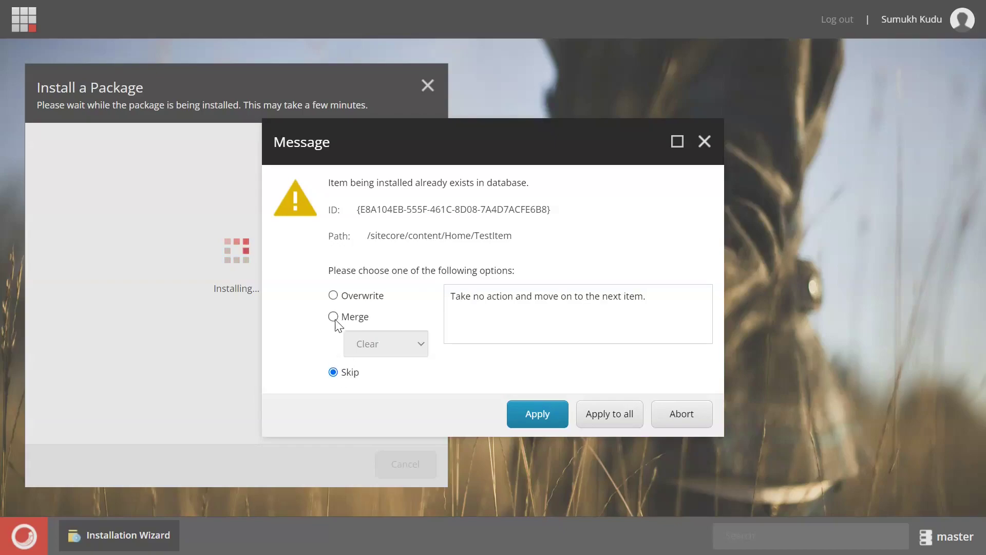
pyautogui.click(545, 414)
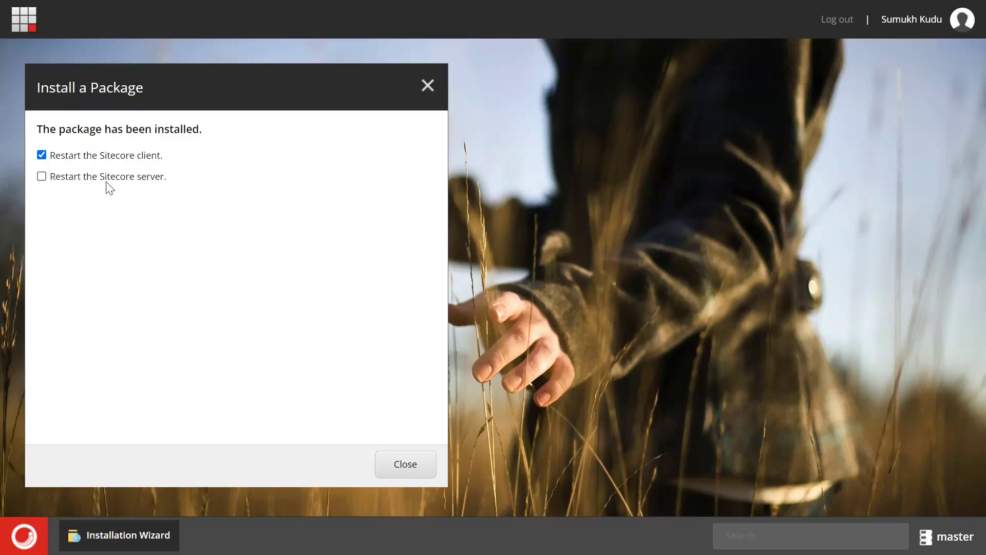
# Turn off Restart the Sitecore client and close the Installation Wizard
pyautogui.click(60, 158)
pyautogui.click(409, 467)
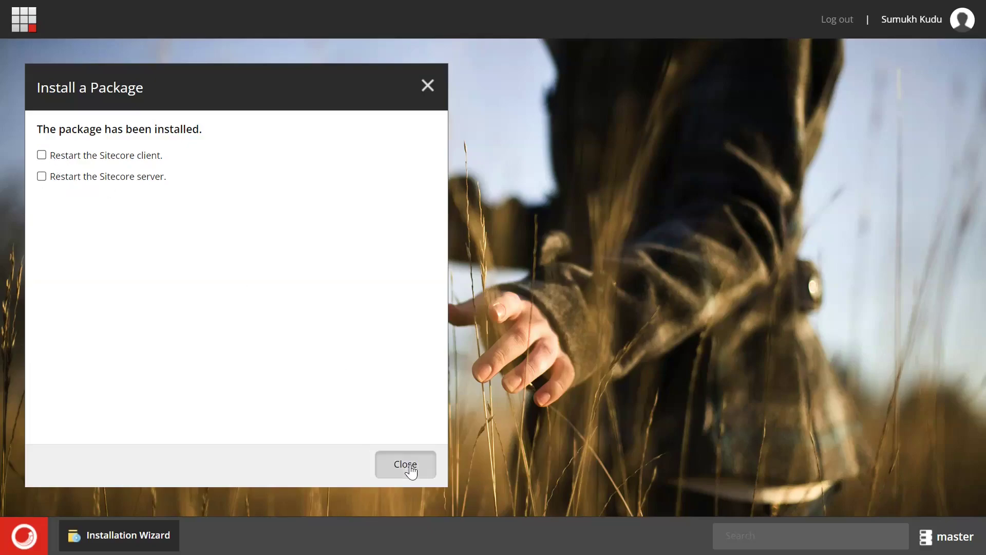